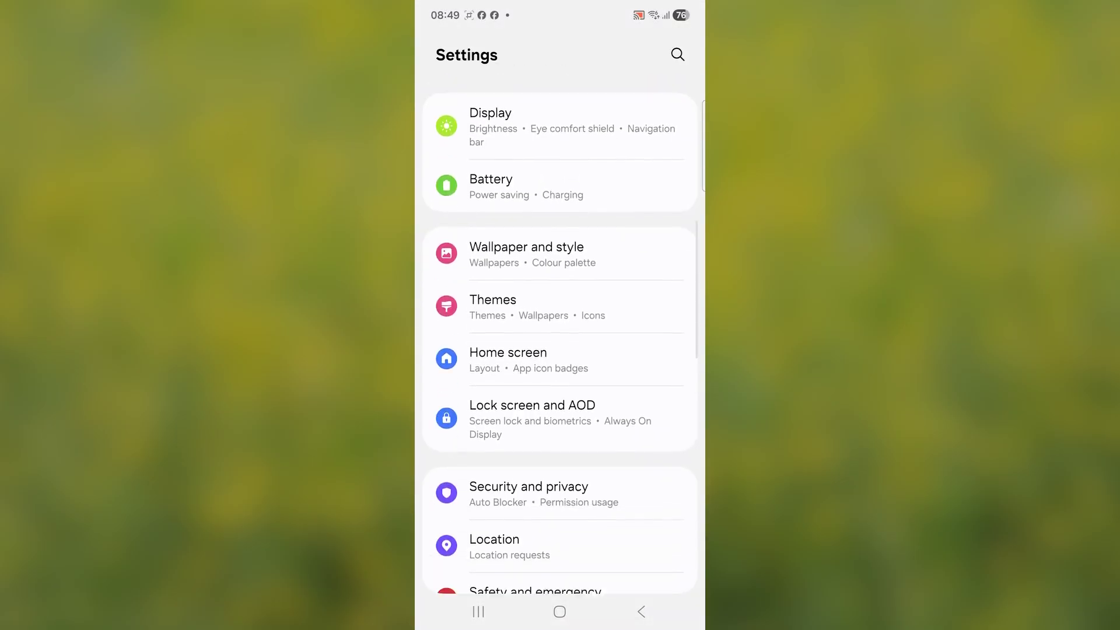
scroll(560, 351, down, 3)
scroll(561, 351, down, 3)
scroll(560, 350, down, 3)
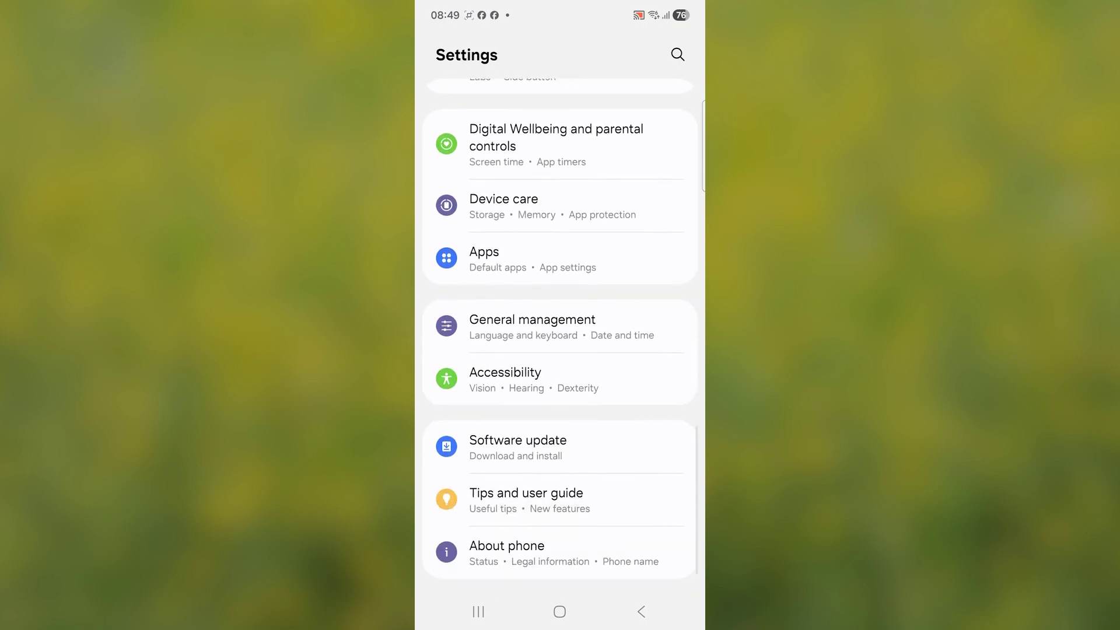
Find Chrome in the installed apps and clear its cache from 295 kB to 0 bytes.
click(525, 259)
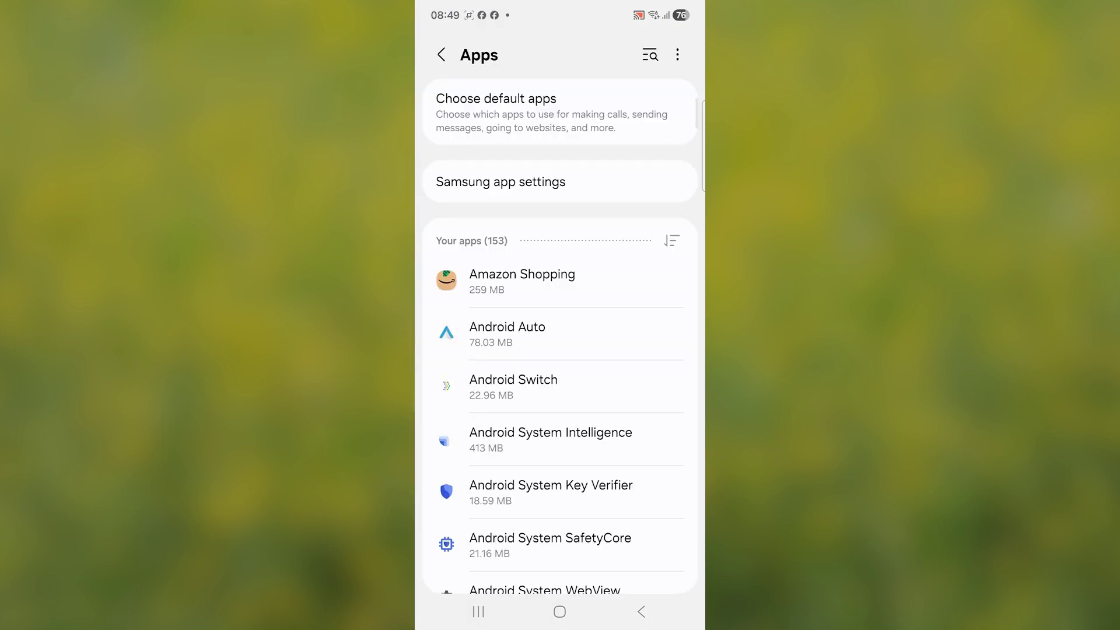
click(649, 55)
text(chr)
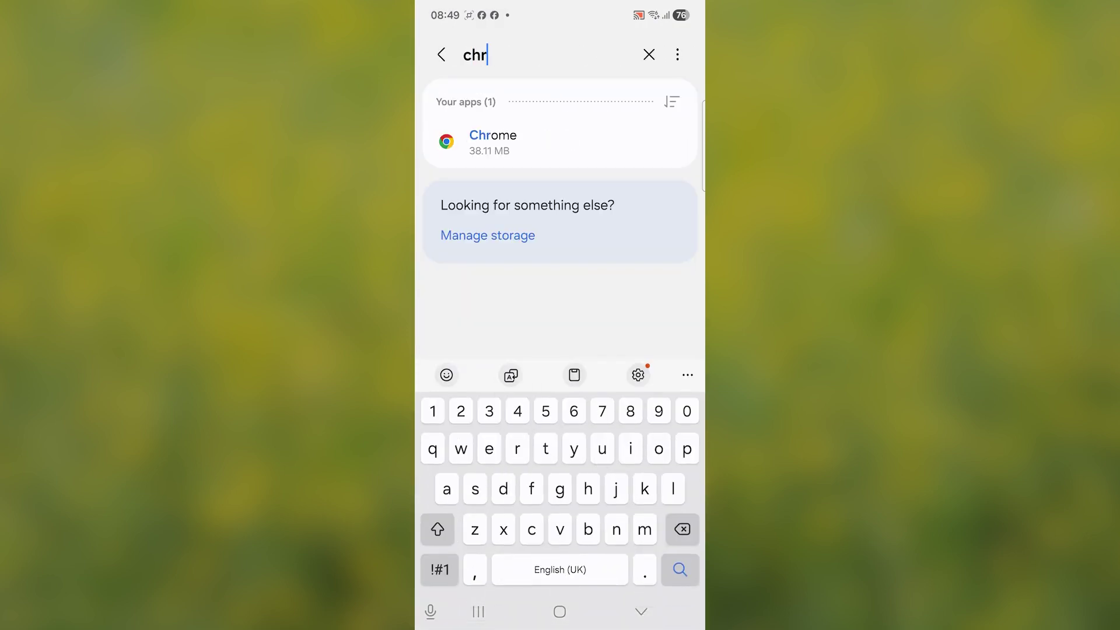
text(ome)
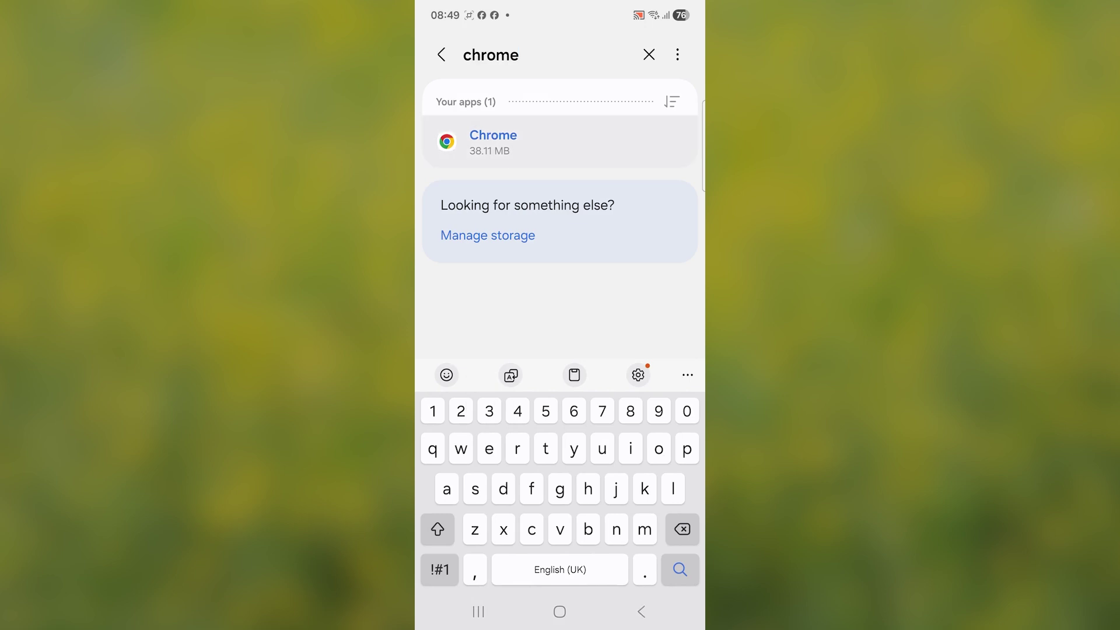
click(493, 140)
scroll(560, 312, down, 1)
scroll(560, 350, down, 5)
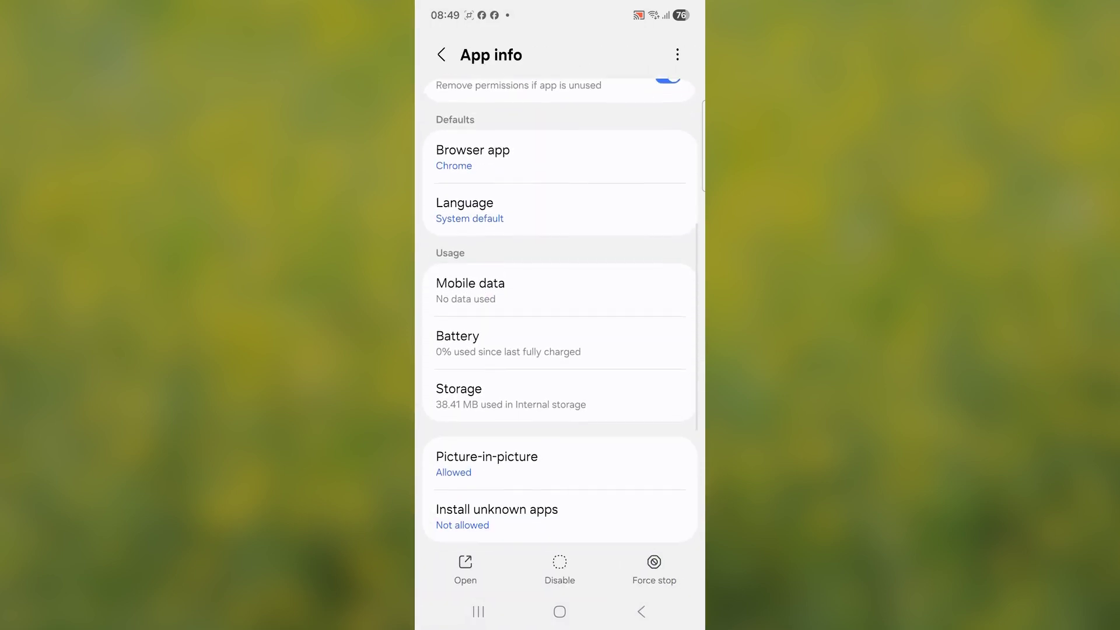
click(491, 317)
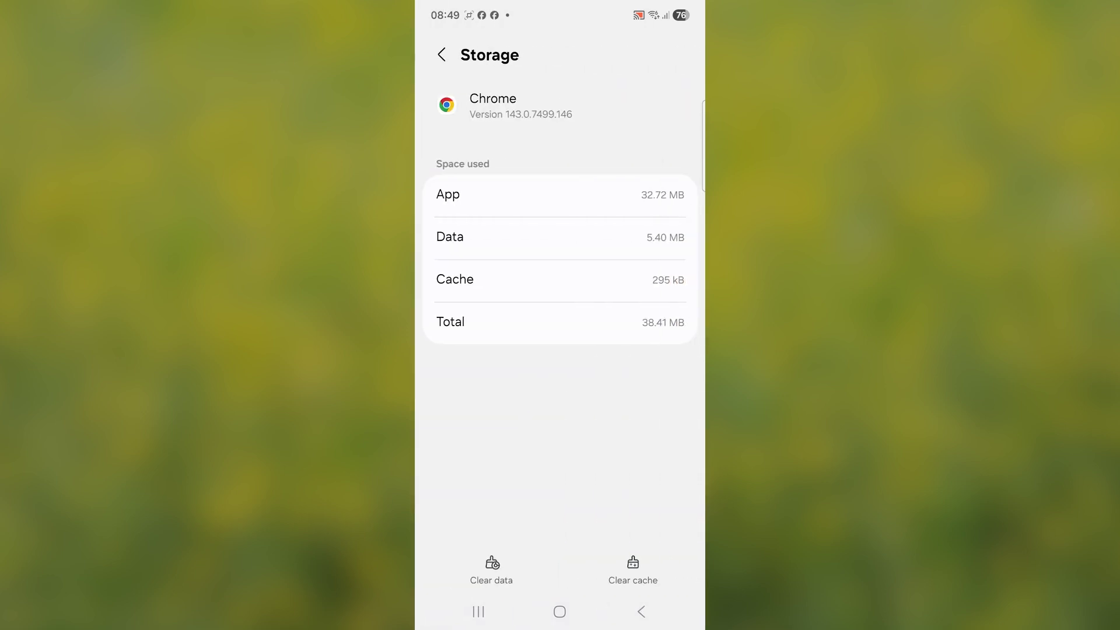
click(633, 572)
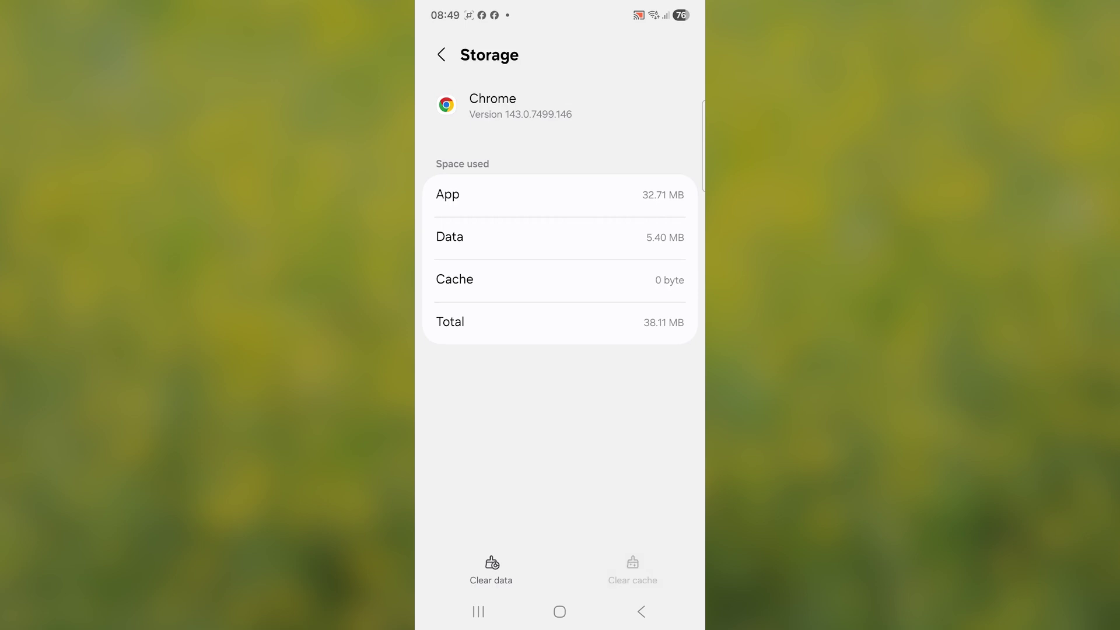
View the Aw, Snap! error screenshot from recent apps, then return home.
click(478, 612)
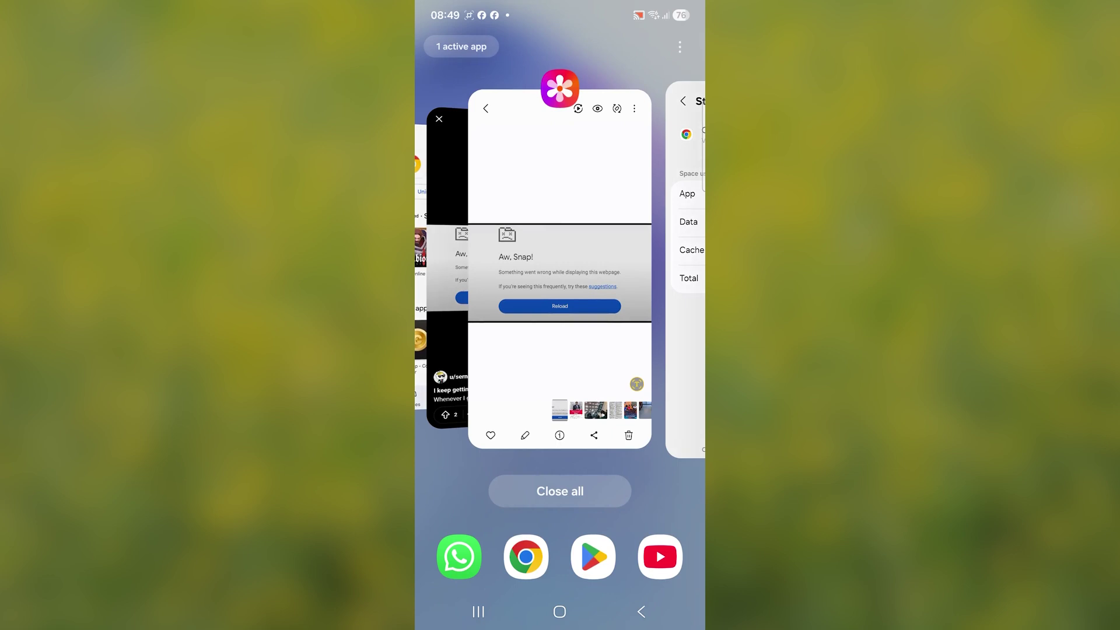
click(560, 262)
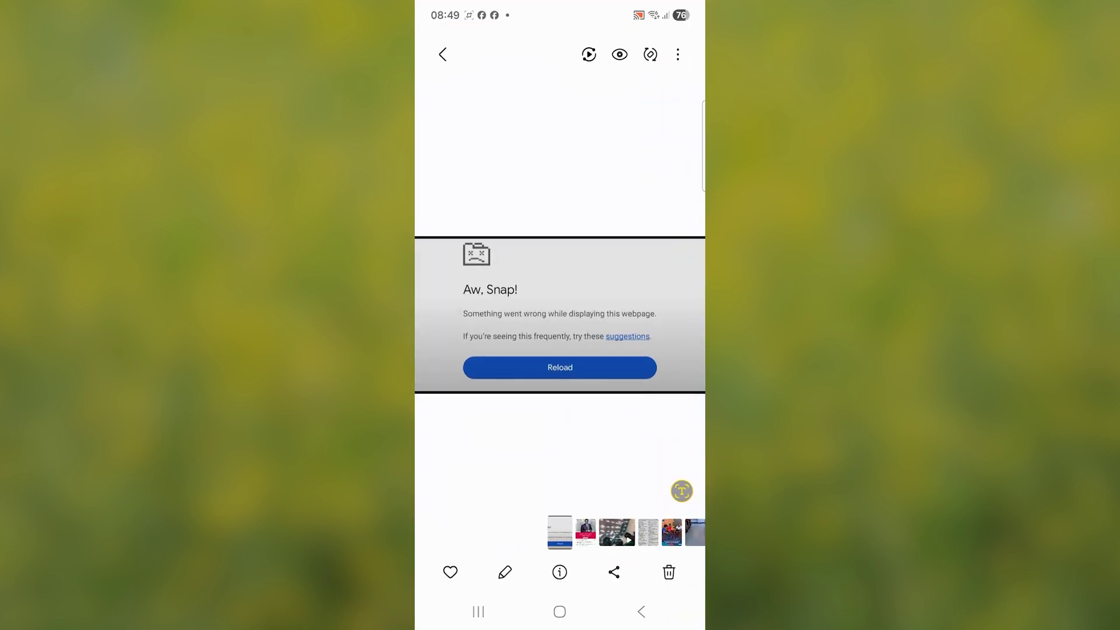
click(560, 611)
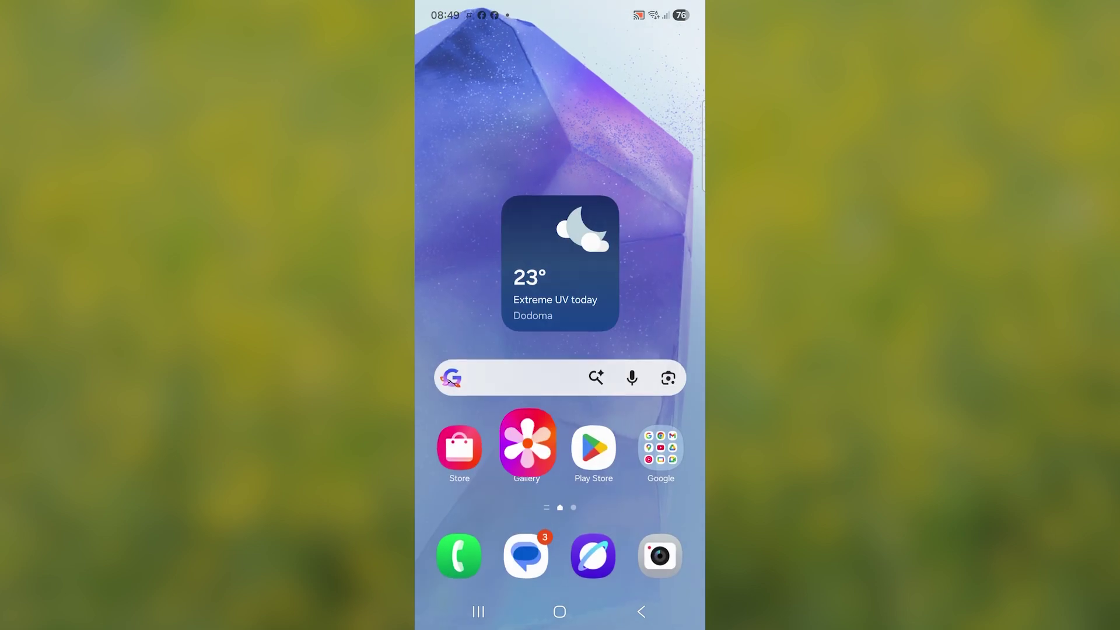
Uninstall all Google Chrome updates from its Play Store page, confirming the removal.
click(594, 449)
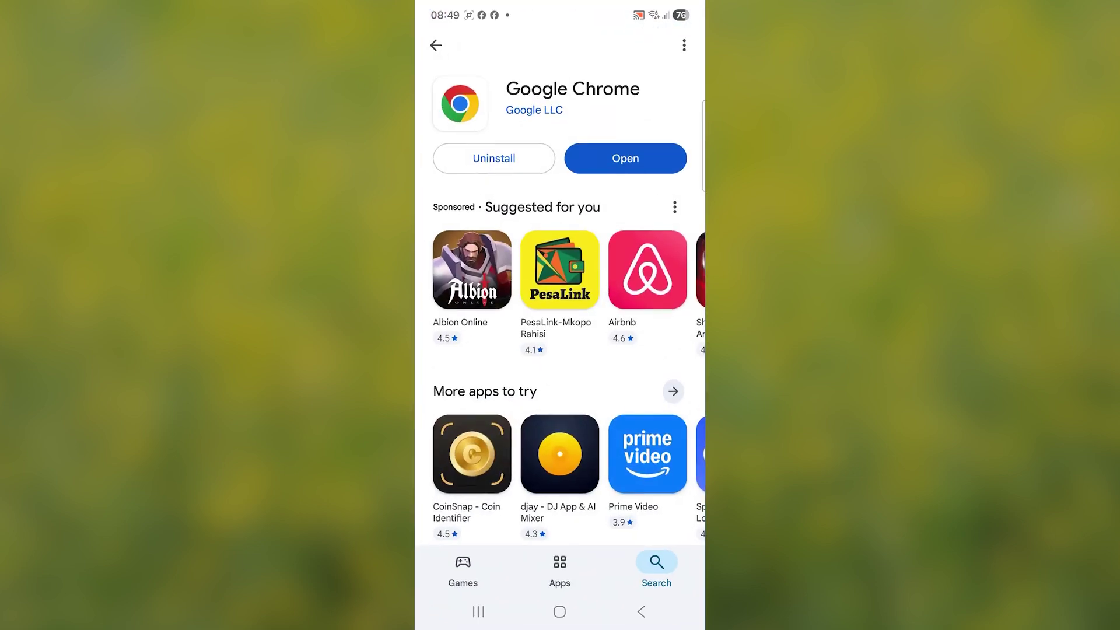
click(494, 158)
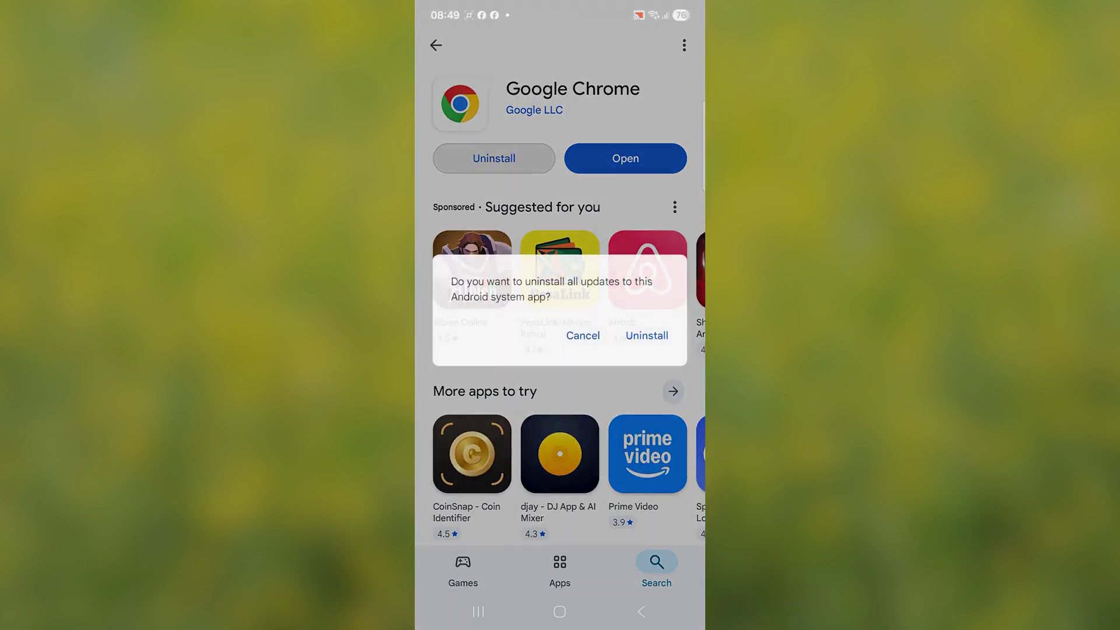
click(647, 333)
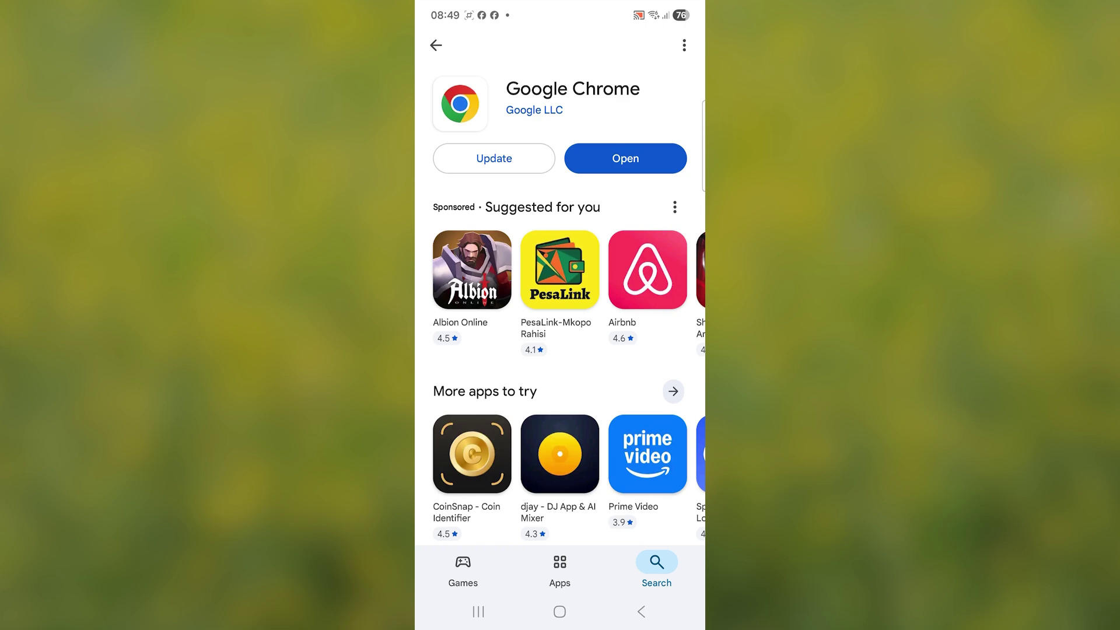
click(685, 44)
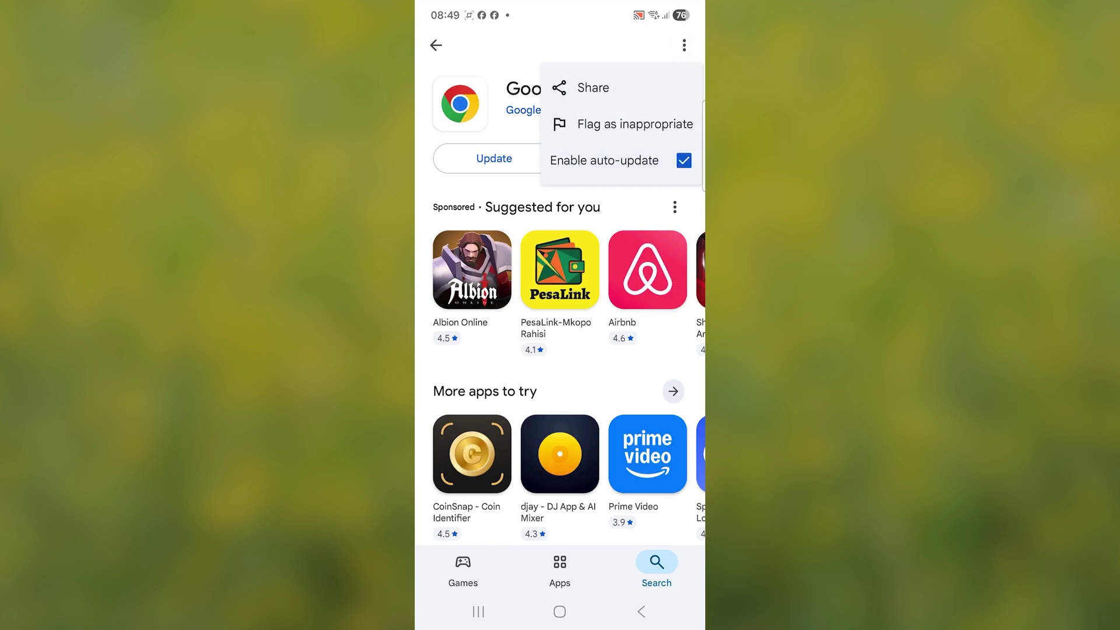
Uncheck Enable auto-update for Chrome, then reopen the menu to confirm it stays off.
click(604, 159)
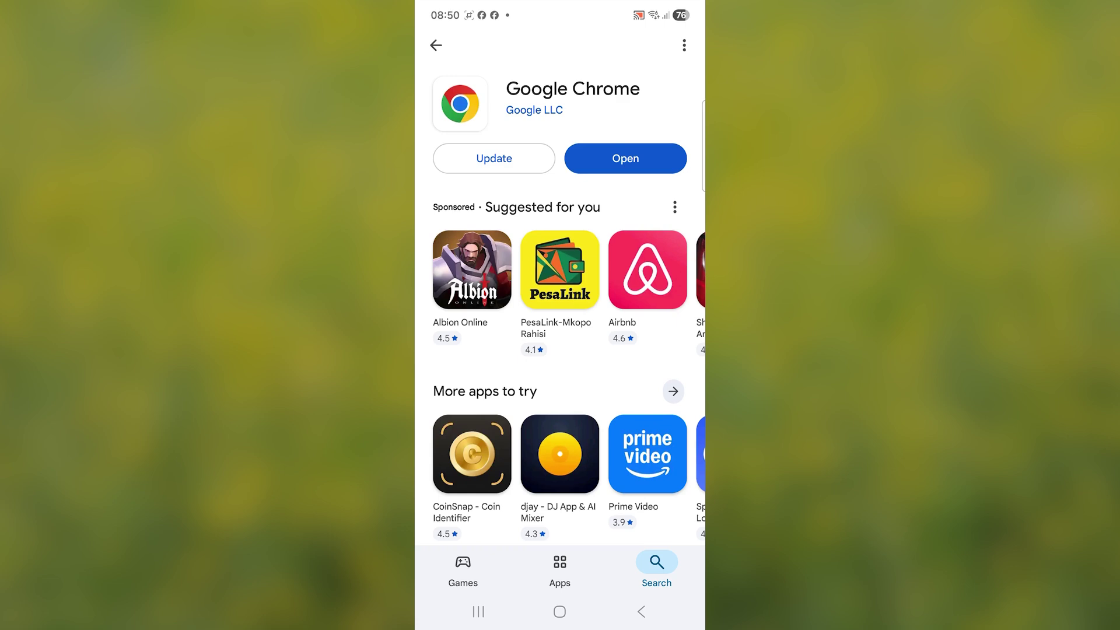
click(685, 45)
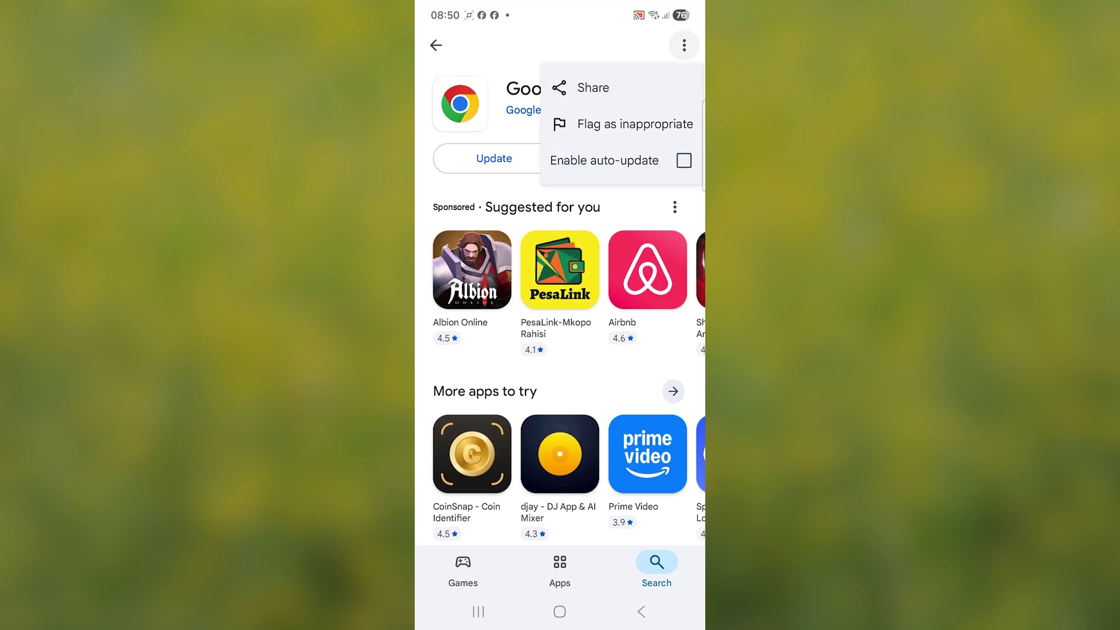
key(Escape)
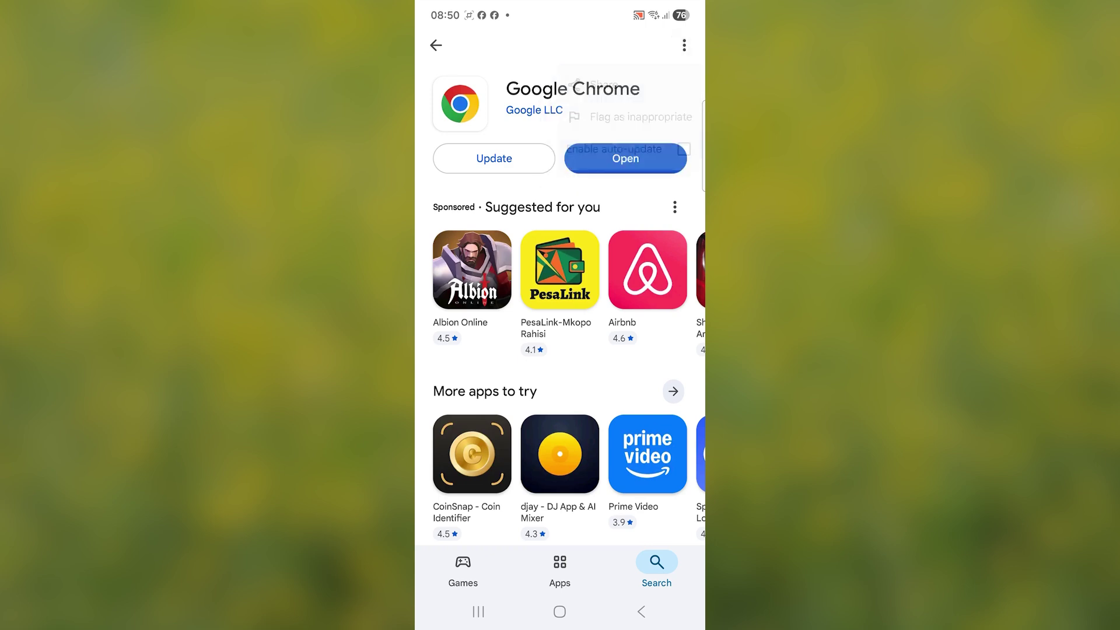